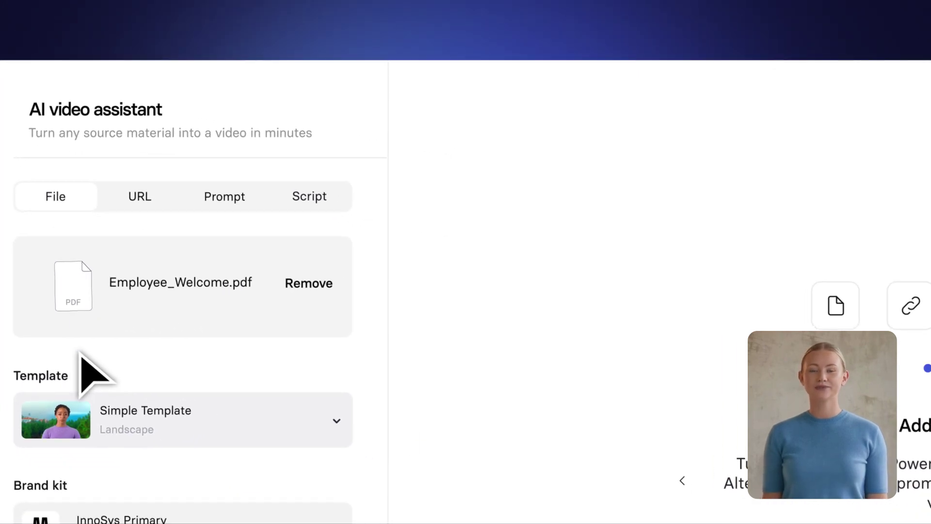
# Apply the 'Welcome to the team' video template.
pyautogui.click(207, 405)
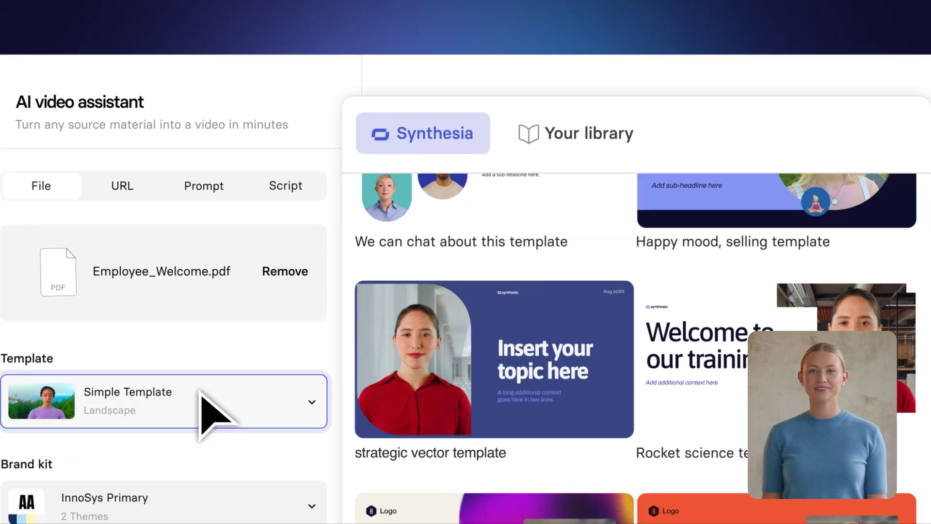
pyautogui.click(403, 294)
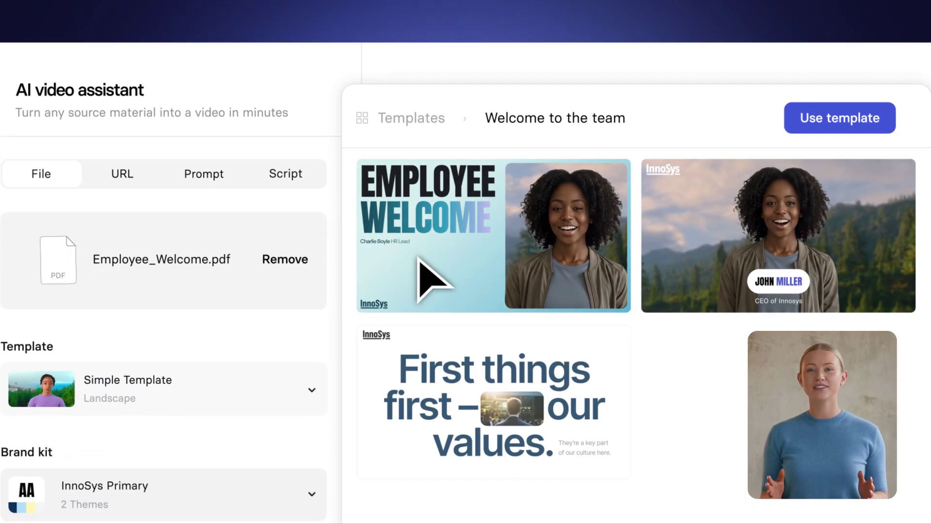
pyautogui.click(799, 120)
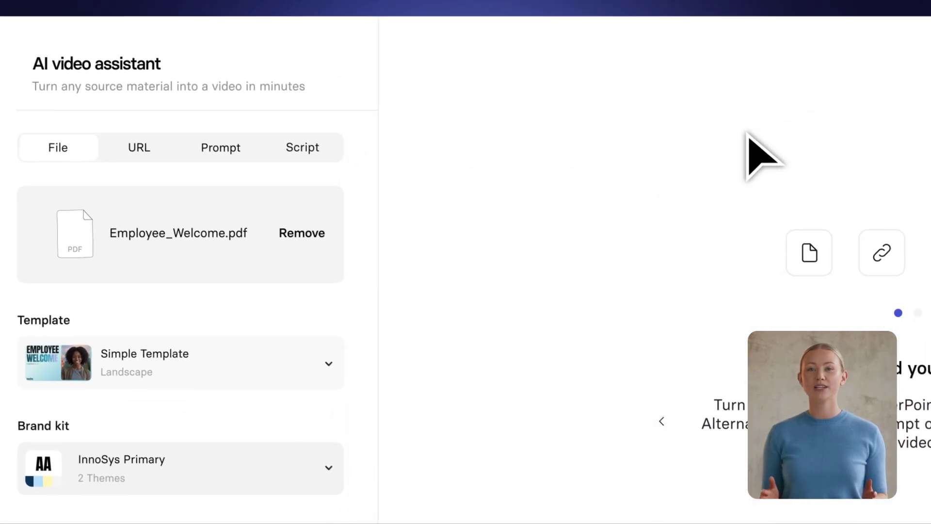
# Switch the brand kit to InnoSys Tertiary and generate the video outline.
pyautogui.click(203, 513)
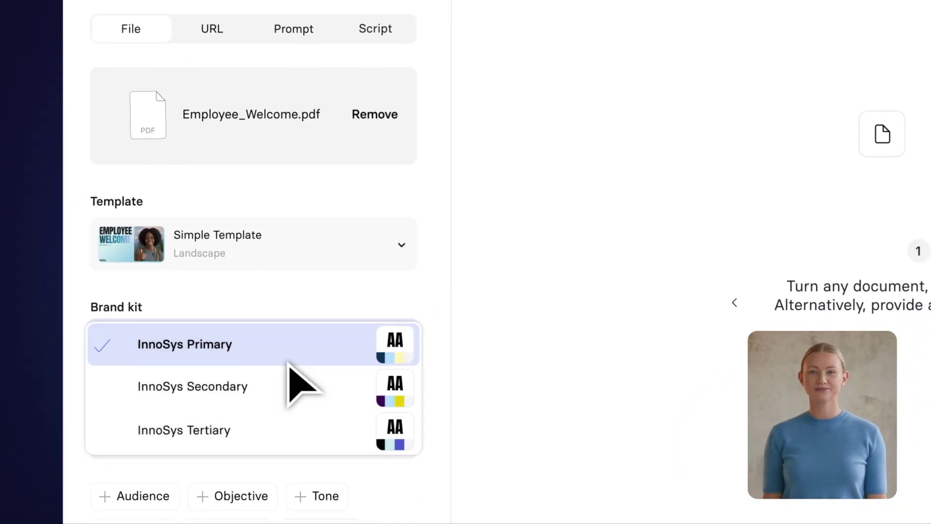
pyautogui.click(291, 433)
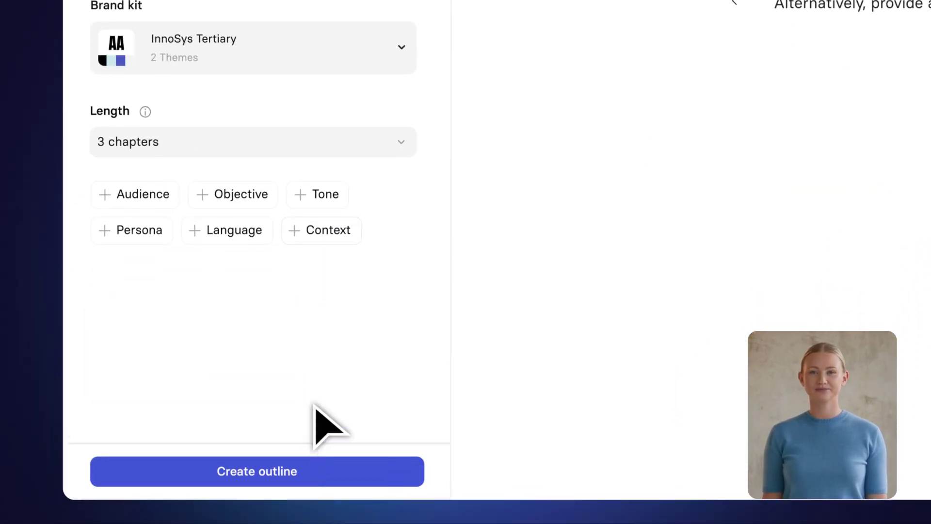
pyautogui.click(318, 462)
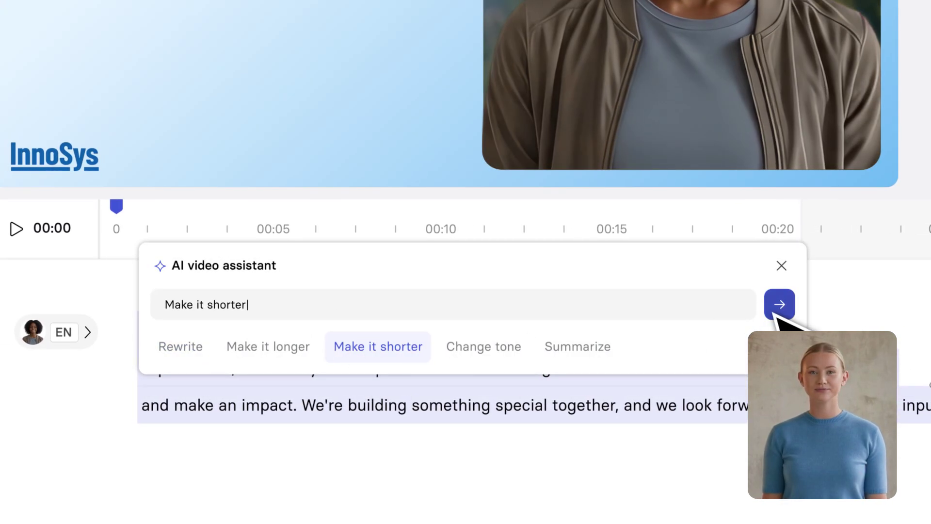
# Shorten scene 1's script with the AI assistant's 'Make it shorter' and replace the original.
pyautogui.click(786, 306)
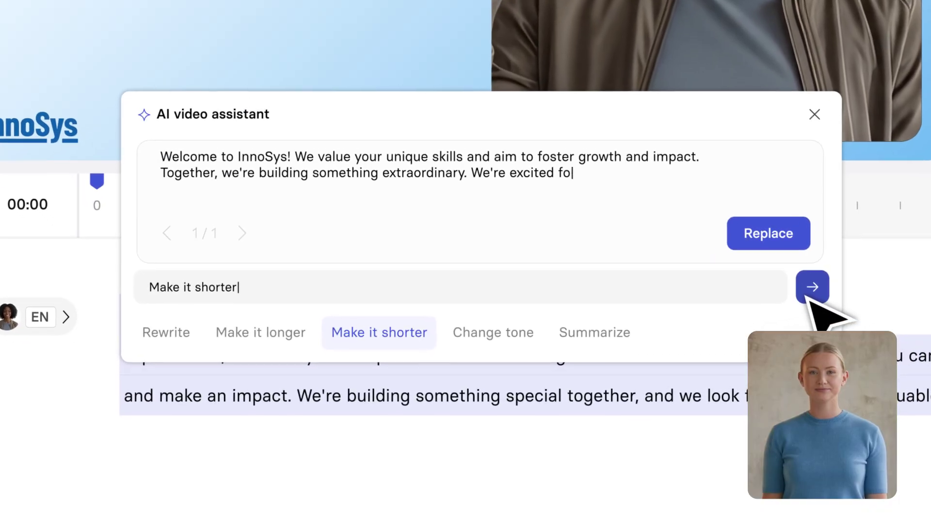
pyautogui.click(785, 230)
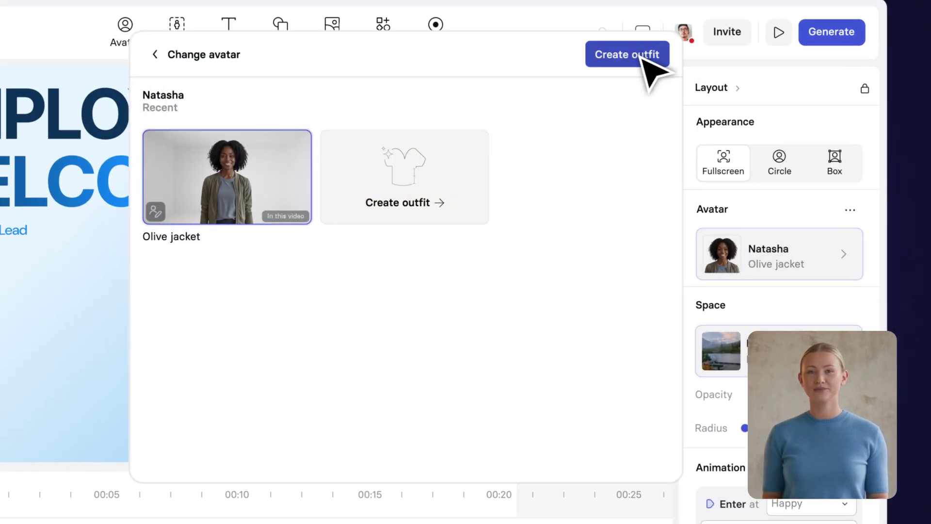
# Generate an elegant black turtleneck outfit for Natasha and add it to the scene.
pyautogui.click(642, 55)
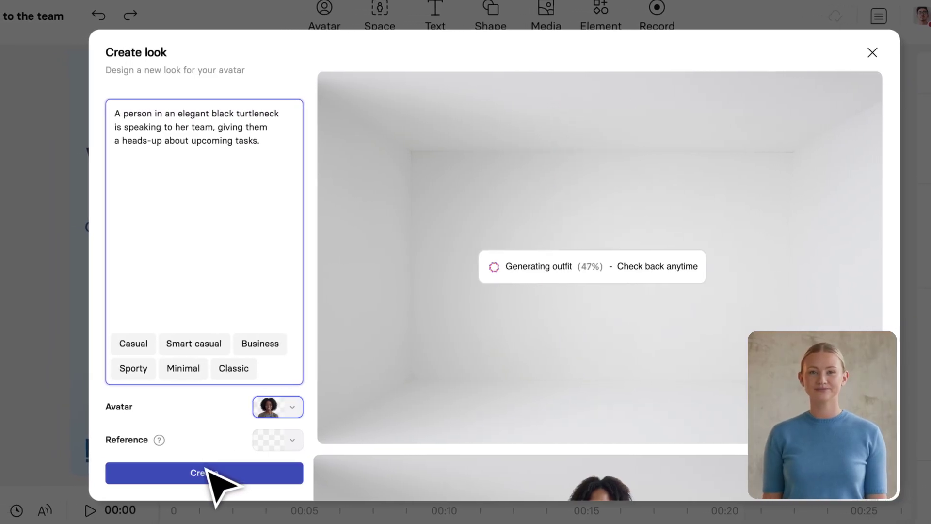
pyautogui.click(521, 423)
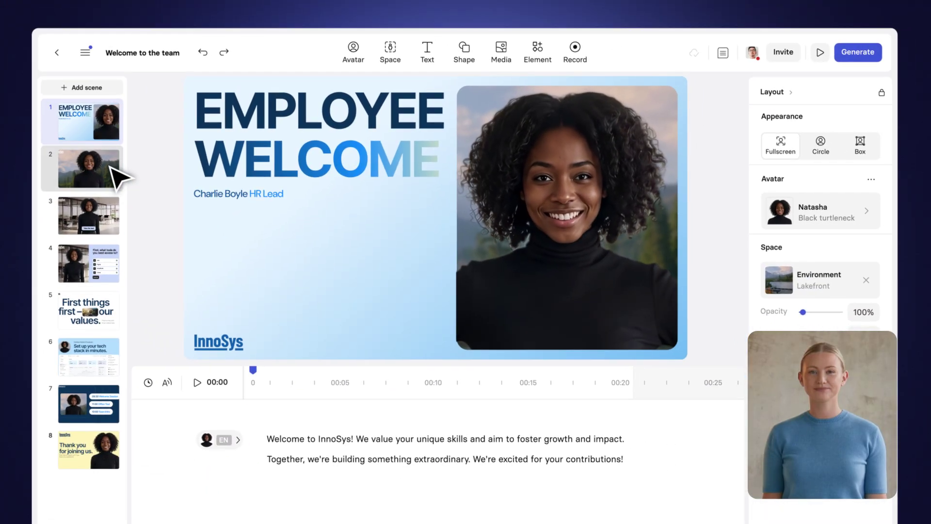
pyautogui.click(111, 168)
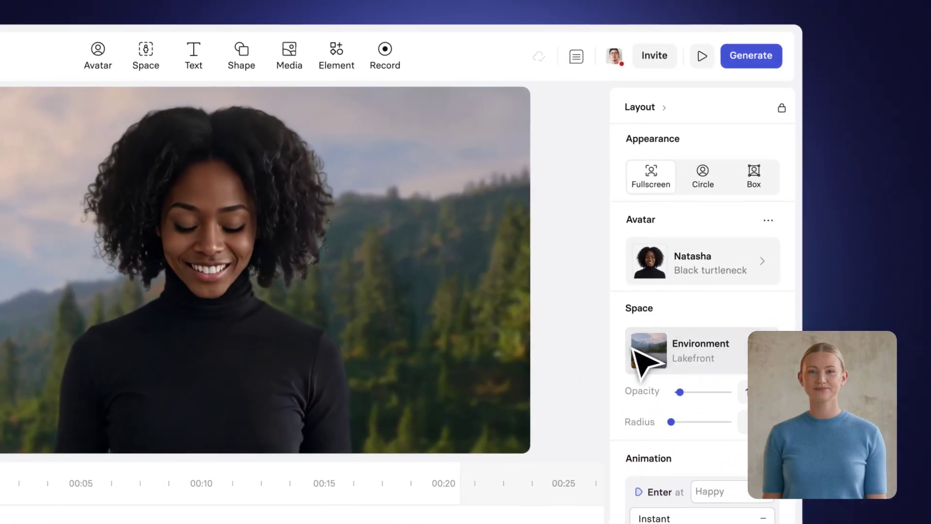
# Generate a bright modern office space and apply it as scene 2's background.
pyautogui.click(789, 287)
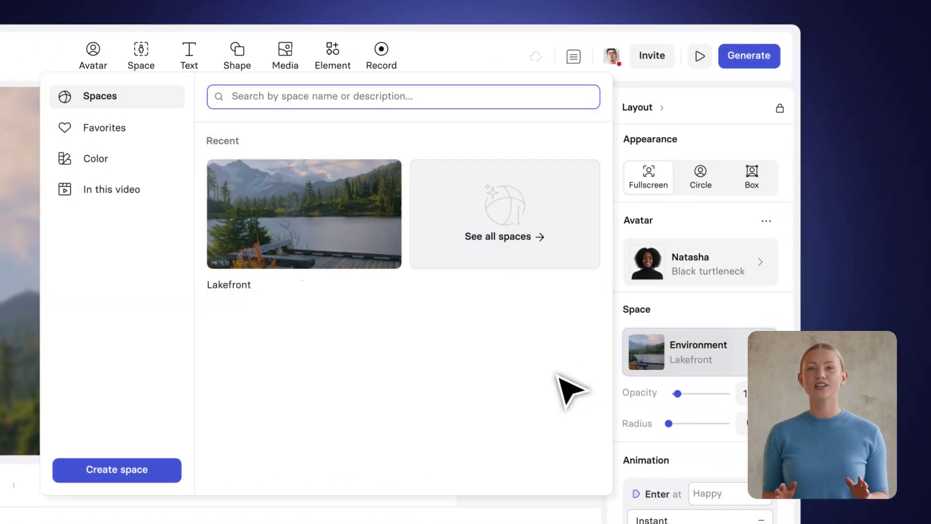
pyautogui.click(175, 470)
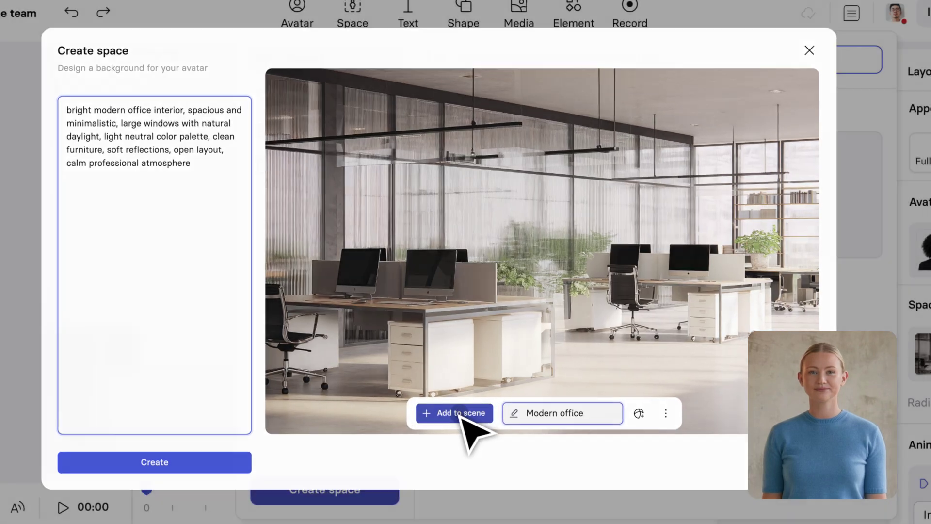
pyautogui.click(451, 416)
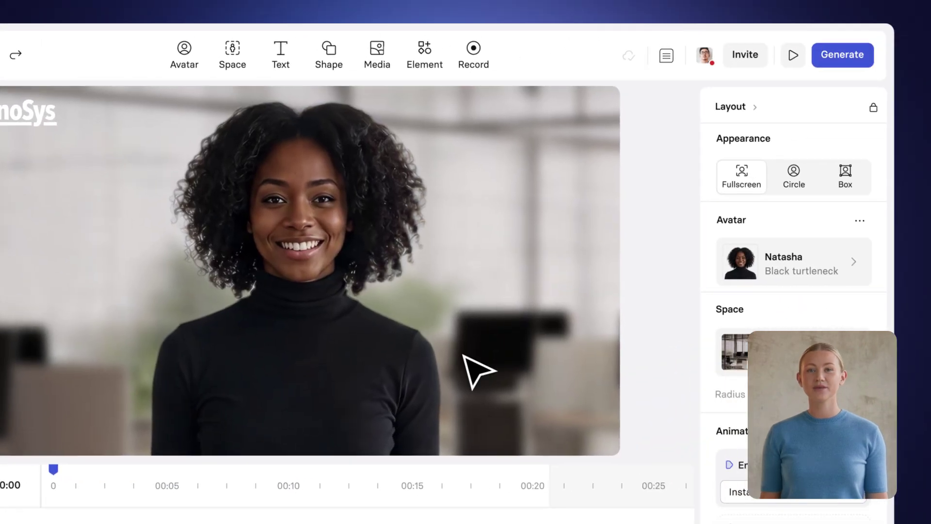
# Make the CEO's personal avatar the presenter of scene 2.
pyautogui.click(764, 265)
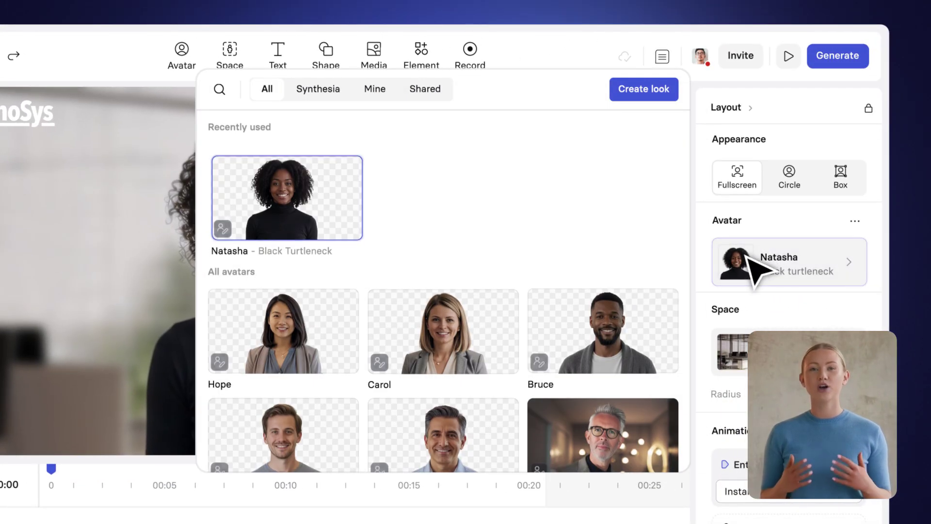
pyautogui.scroll(-2, 665, 388)
pyautogui.click(662, 394)
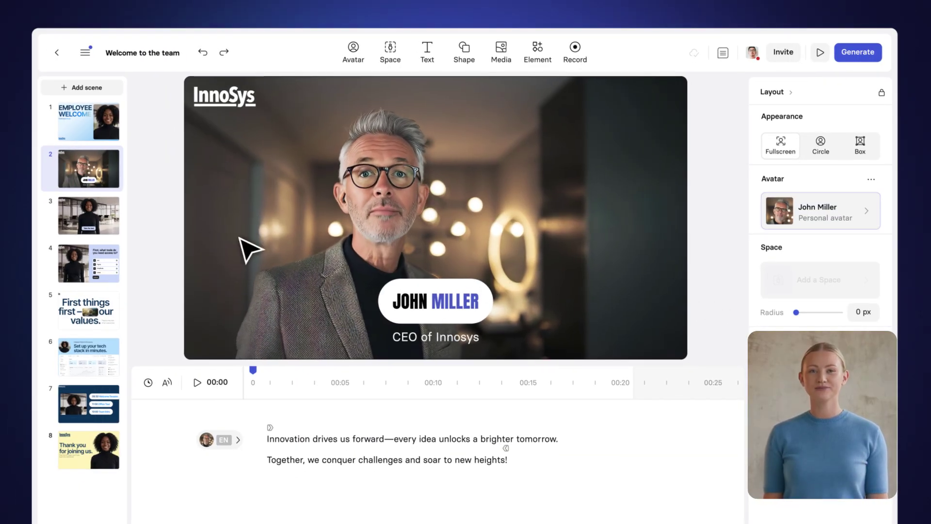
# Generate a Veo 3.1 background video for scene 3 of the presenter walking towards the camera.
pyautogui.click(108, 220)
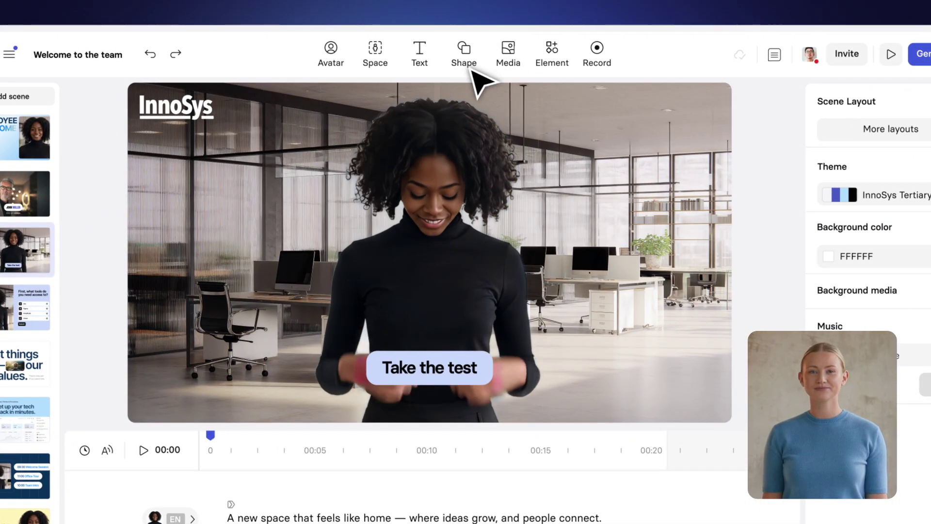
pyautogui.click(501, 50)
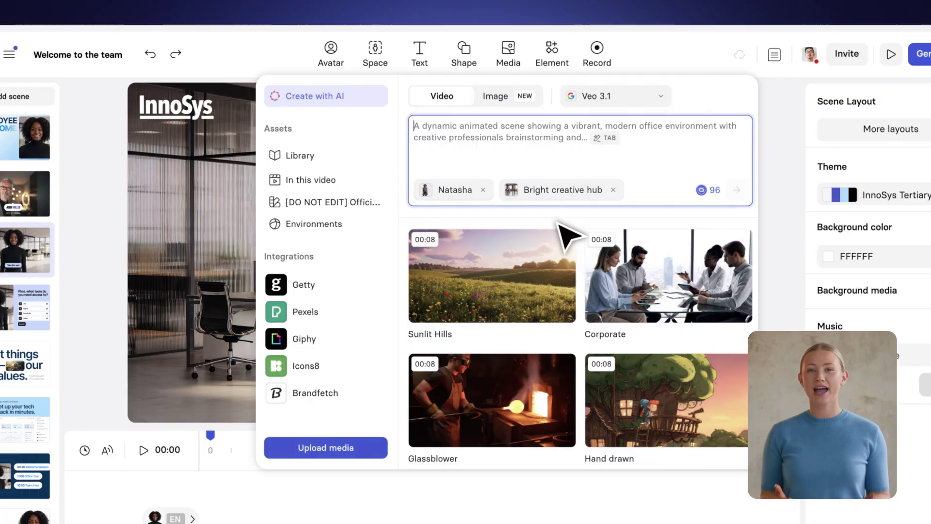
pyautogui.write('ce while walking towards the camera')
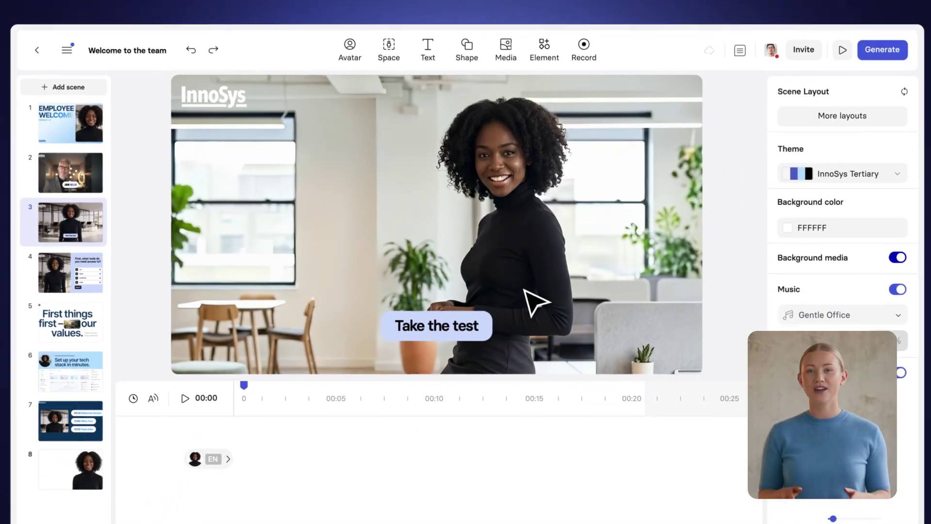
# Make the 'Take the test' button interactive, linking it to Scene 4.
pyautogui.click(480, 451)
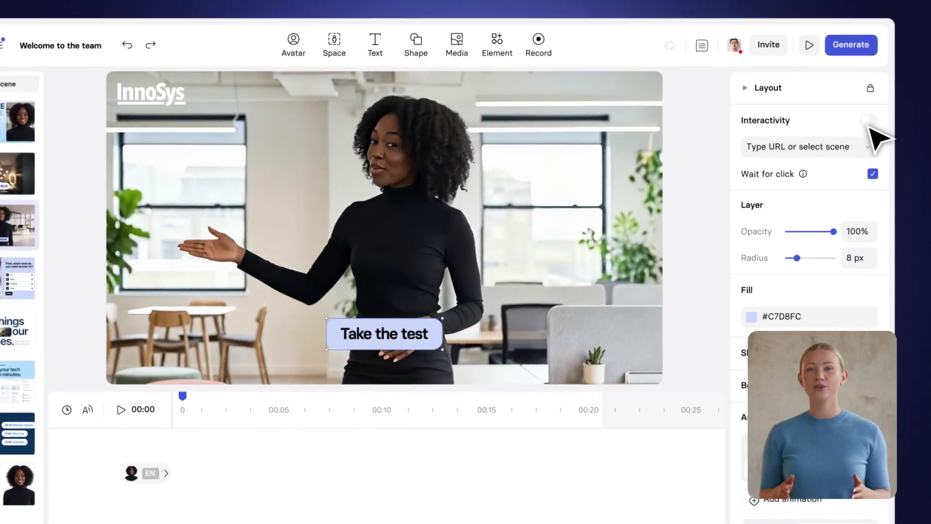
pyautogui.click(874, 121)
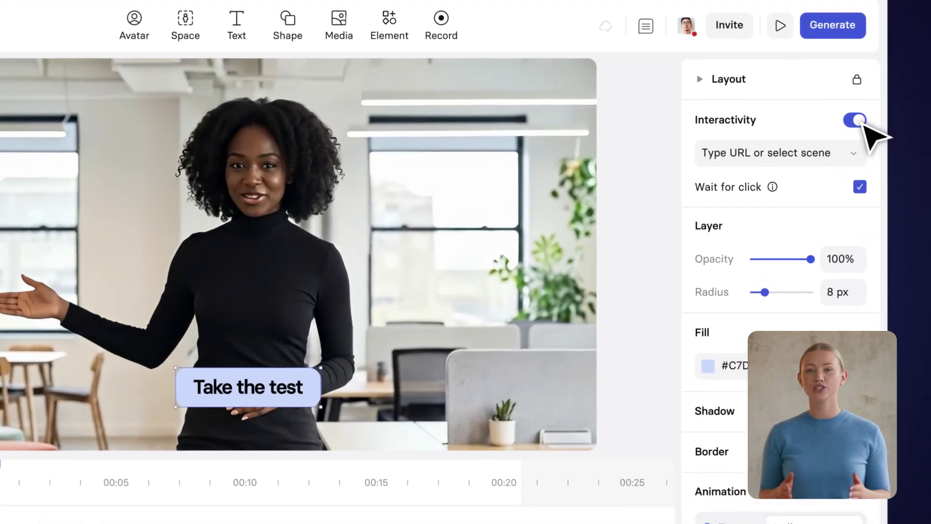
pyautogui.click(836, 157)
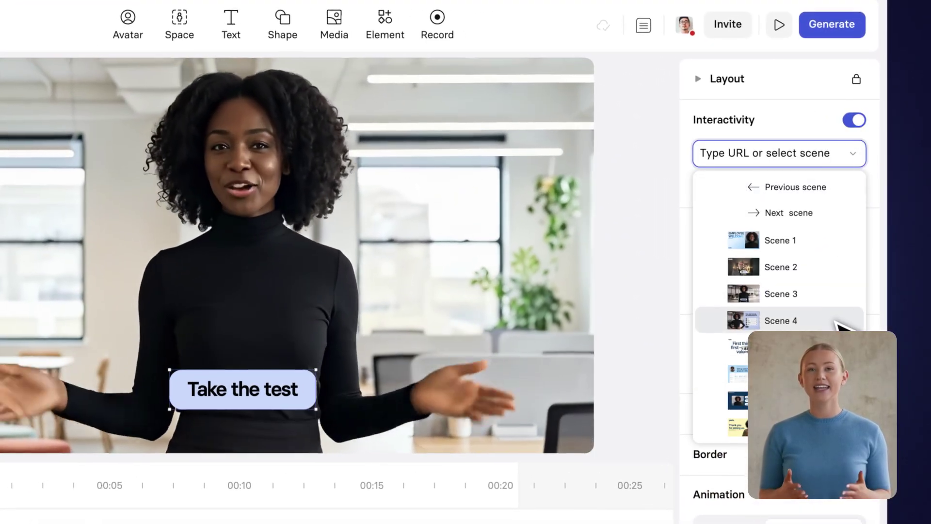
pyautogui.click(839, 323)
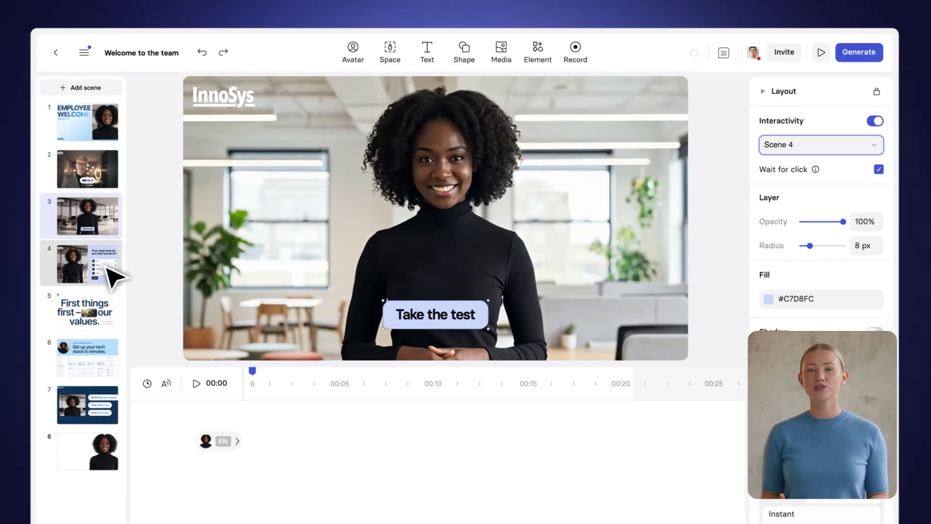
# Add a single-answer tool-access quiz to scene 4 with a branching rule to the next scene.
pyautogui.click(108, 265)
pyautogui.click(546, 51)
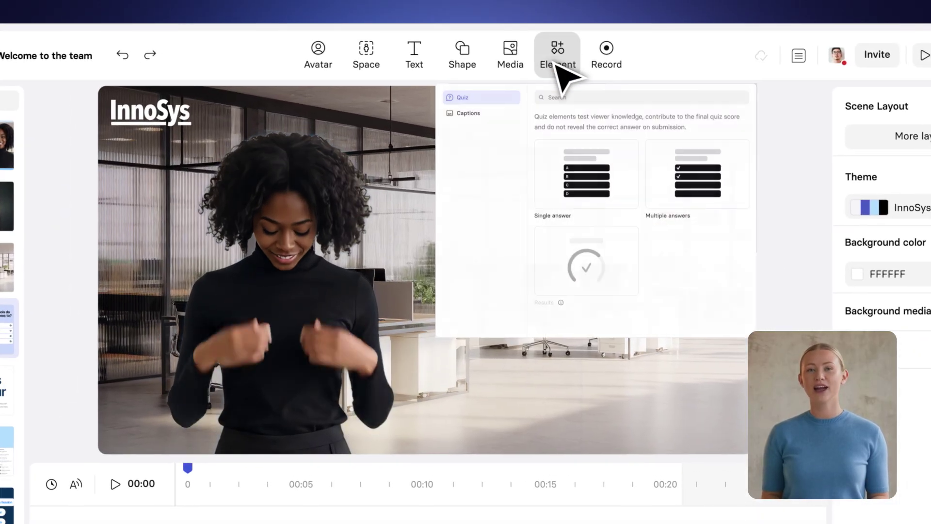
pyautogui.click(611, 177)
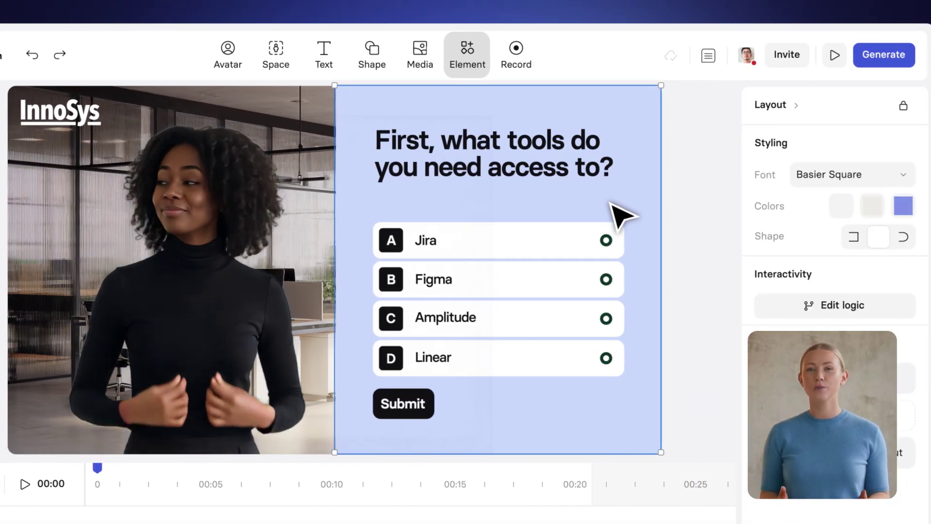
pyautogui.click(800, 307)
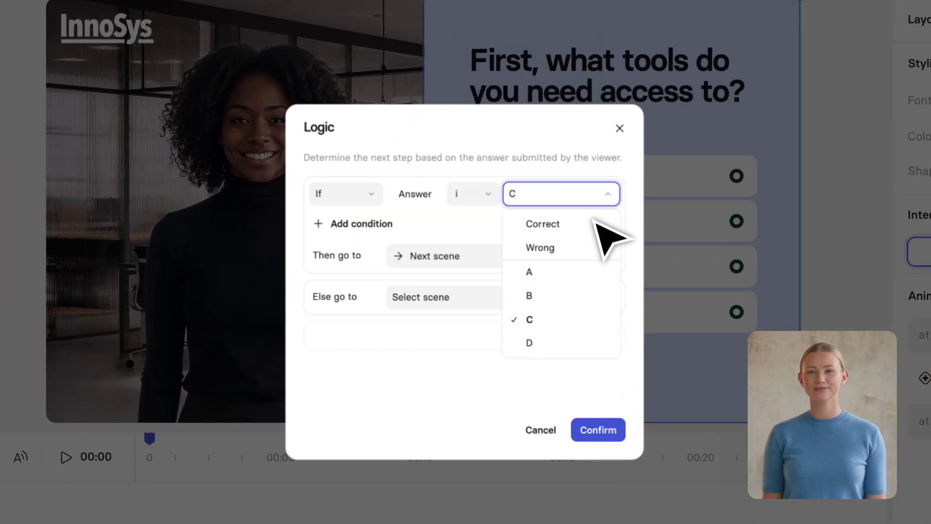
pyautogui.click(602, 429)
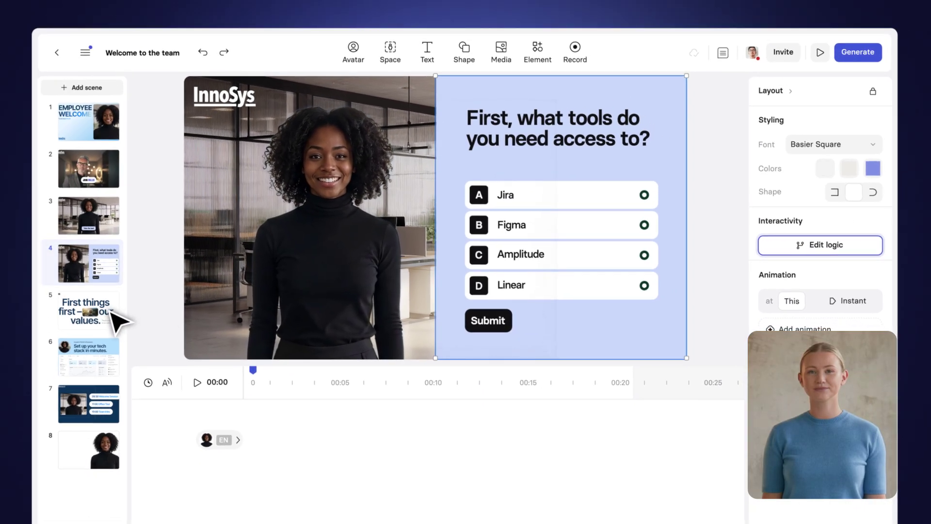
pyautogui.click(111, 312)
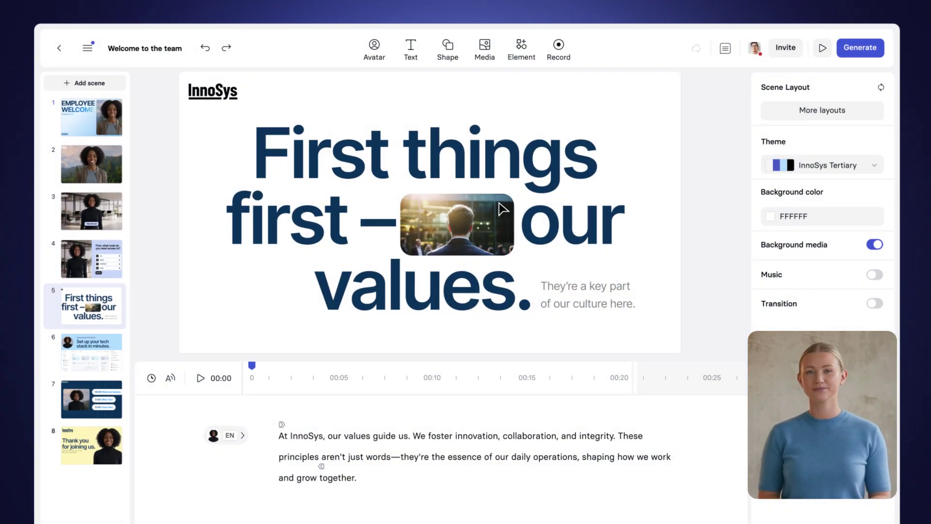
# Replace scene 5's headline picture with photo_03 uploaded from Desktop/Images.
pyautogui.click(503, 208)
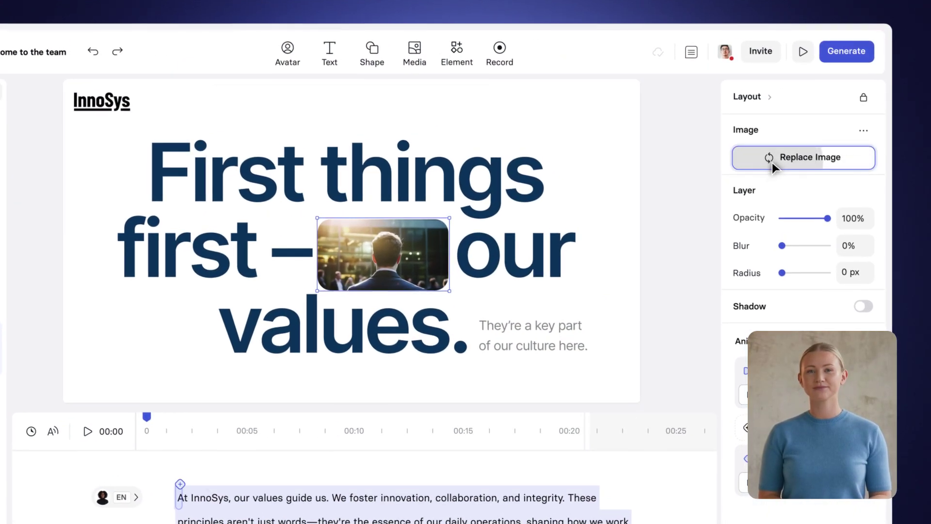
pyautogui.click(772, 162)
pyautogui.click(391, 96)
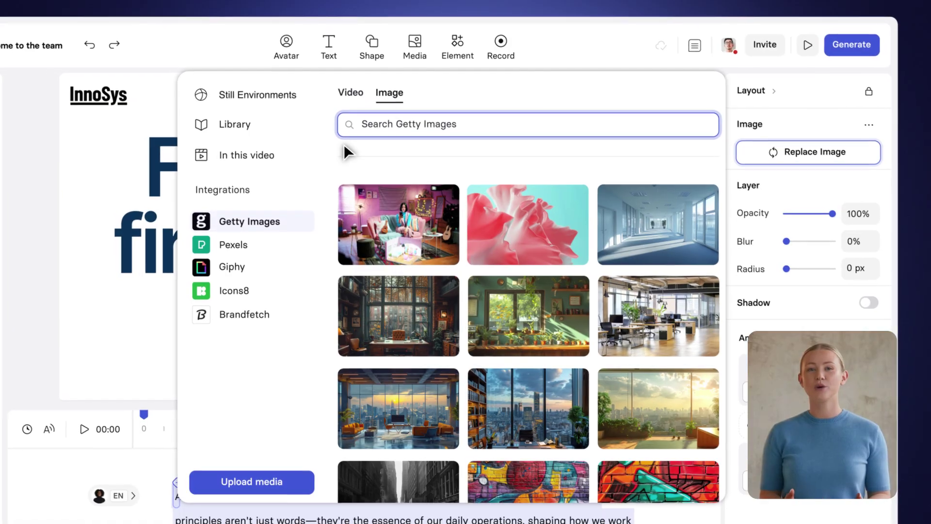
pyautogui.click(242, 246)
pyautogui.click(241, 266)
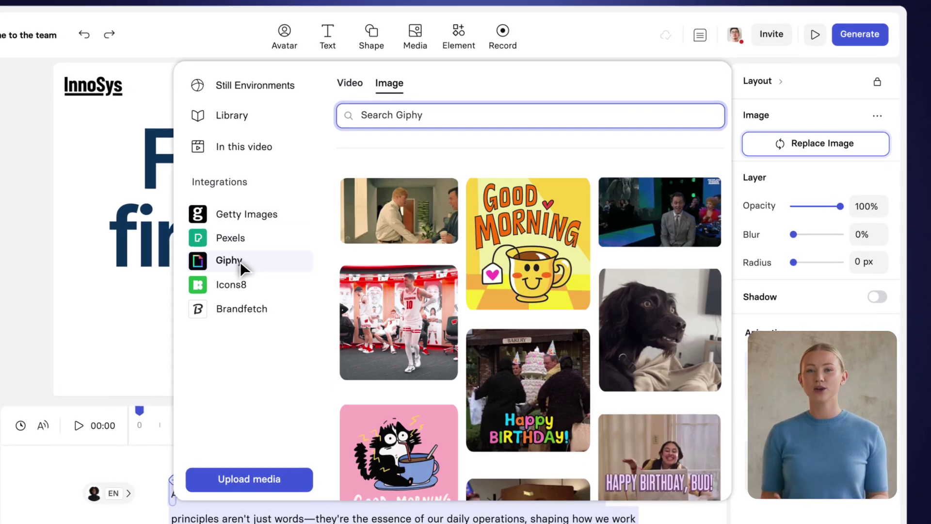
pyautogui.click(239, 217)
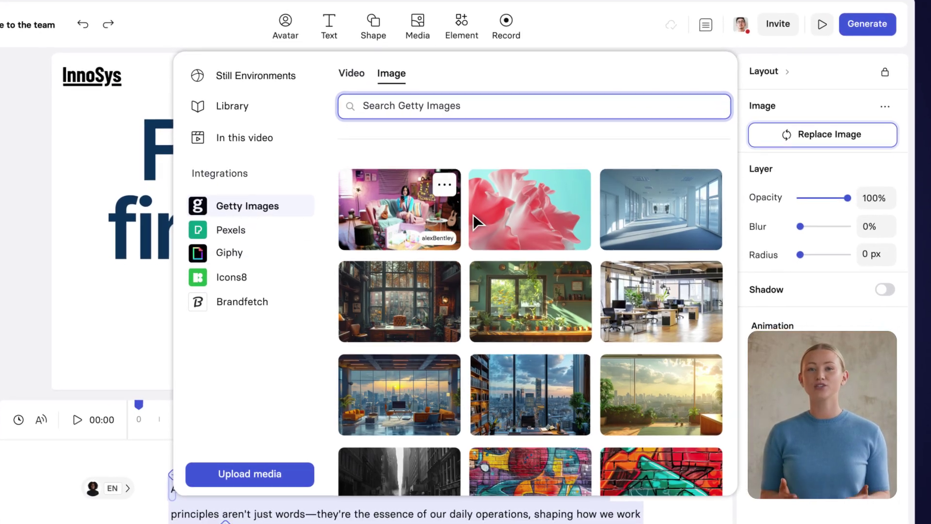
pyautogui.click(286, 473)
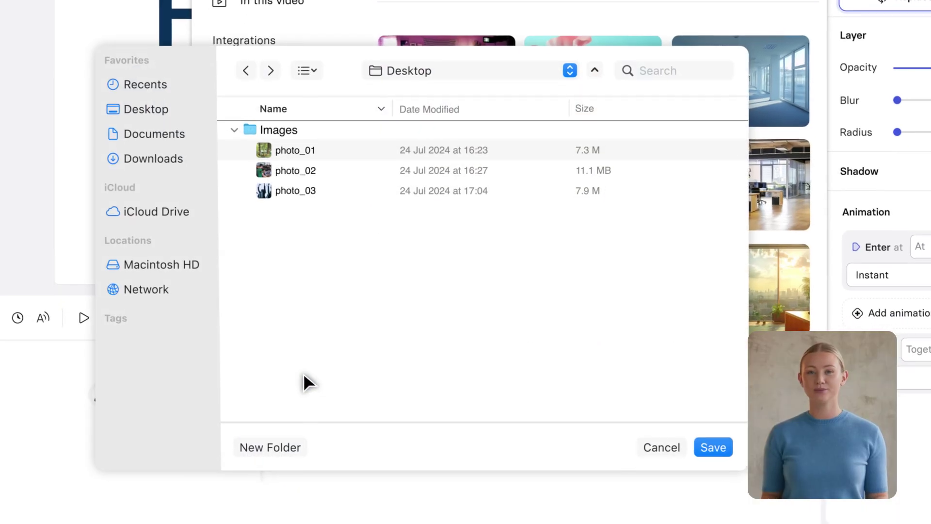
pyautogui.click(310, 189)
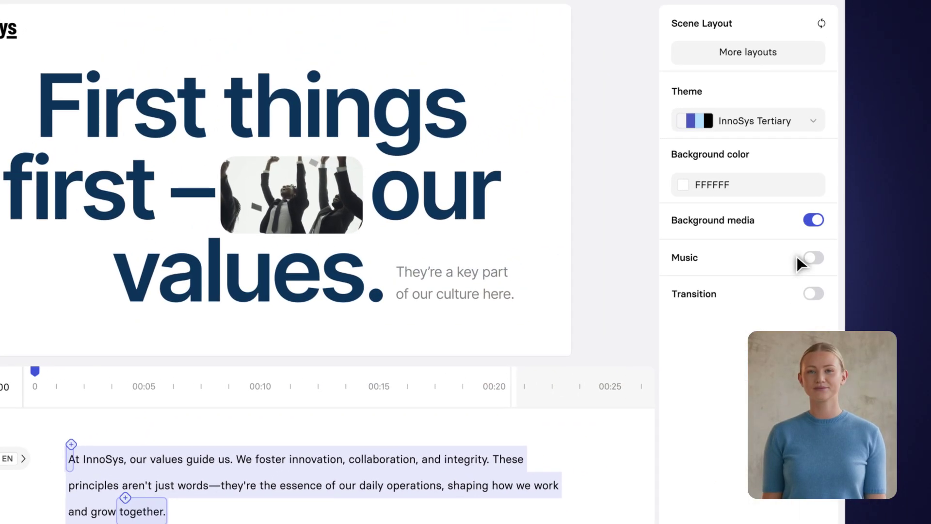
# Enable background music for scene 5 and add the Soundstripe track 'Move Right Now'.
pyautogui.click(811, 256)
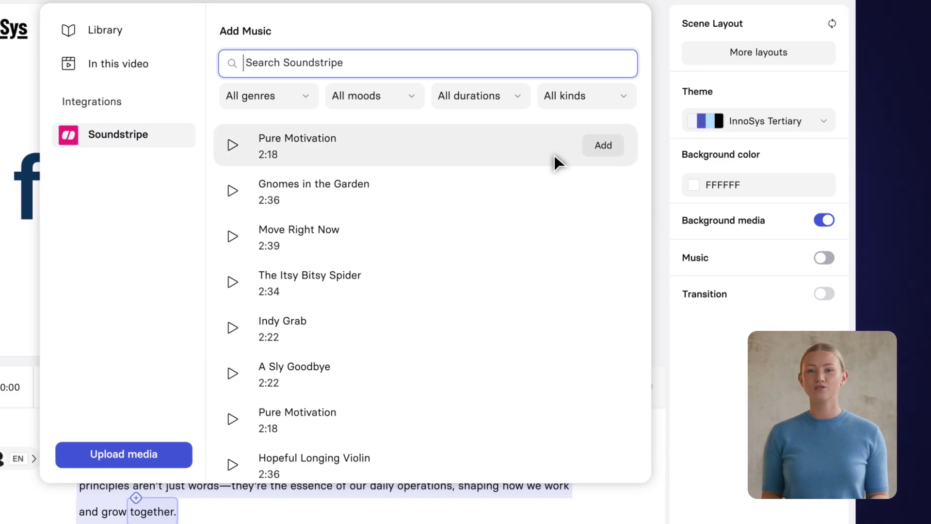
pyautogui.scroll(-2, 551, 203)
pyautogui.scroll(-3, 562, 274)
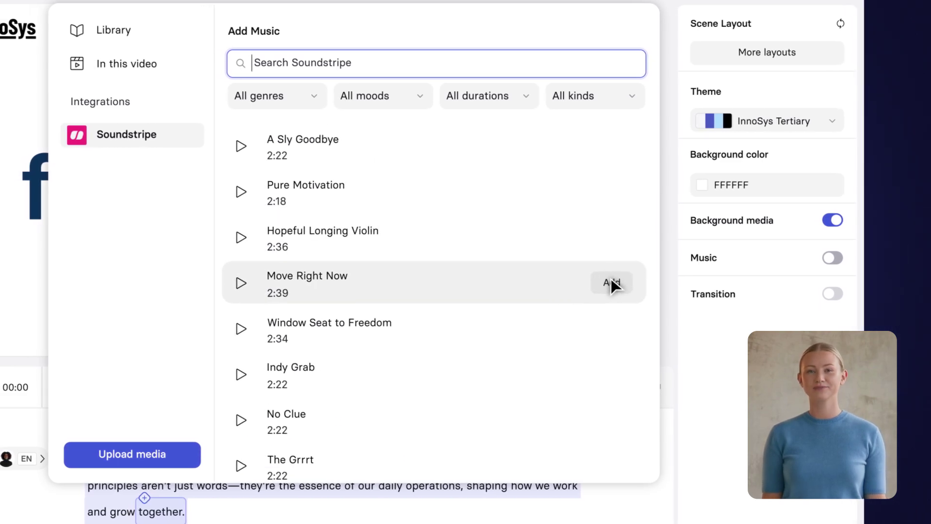
pyautogui.click(608, 283)
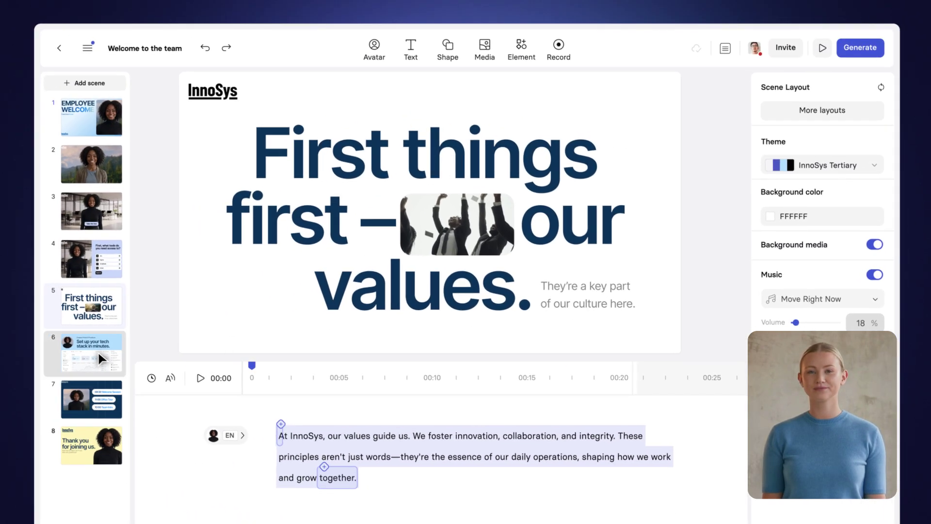
pyautogui.click(97, 353)
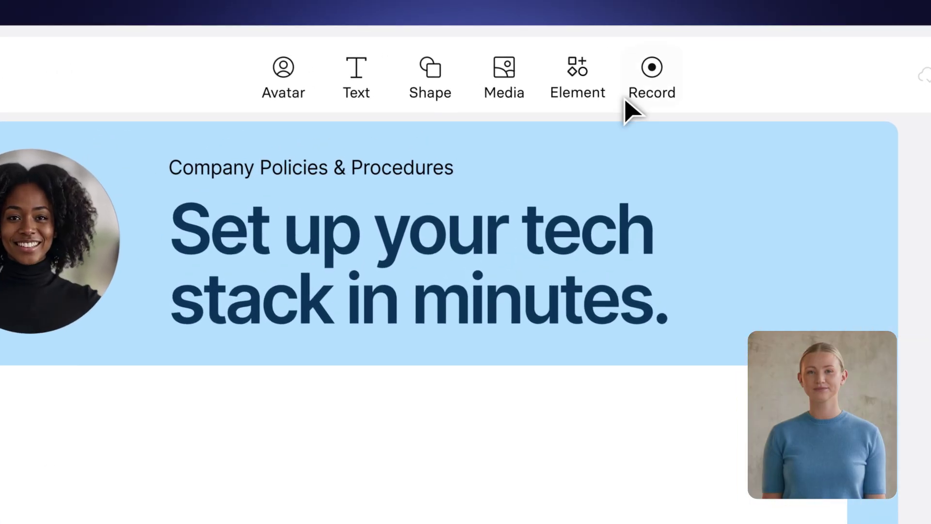
# Screen-record the InnoSys corp browser tab into scene 6.
pyautogui.click(655, 89)
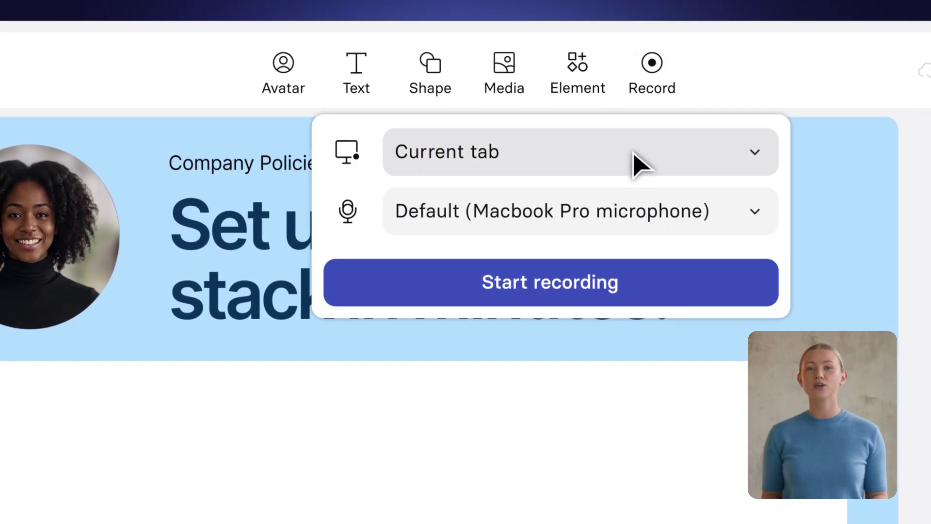
pyautogui.click(638, 163)
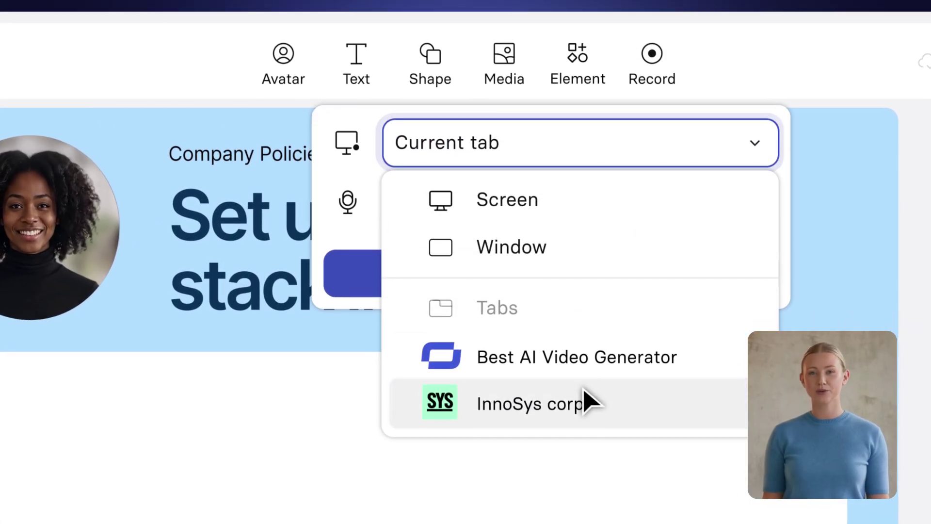
pyautogui.click(586, 403)
pyautogui.click(669, 279)
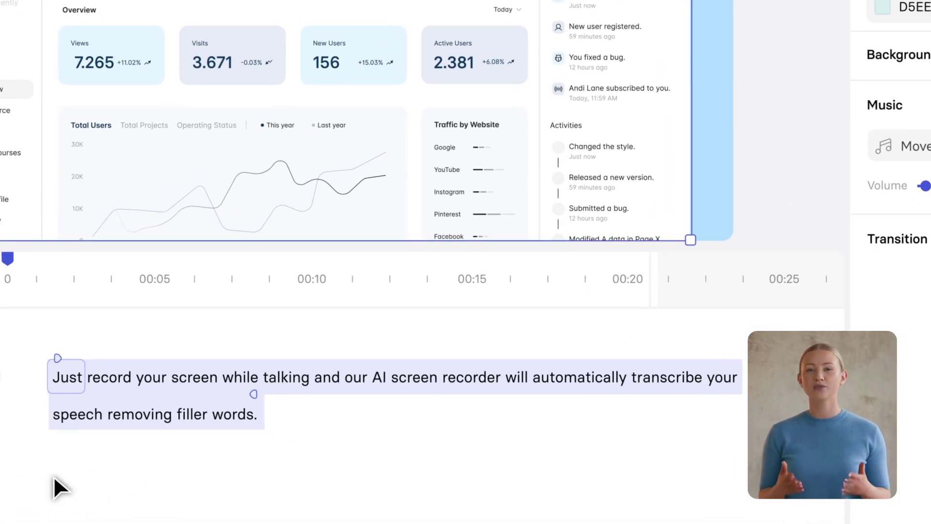
# Add a zoom-in at the word 'AI' and a zoom-out at 'transcribe', then preview.
pyautogui.click(378, 357)
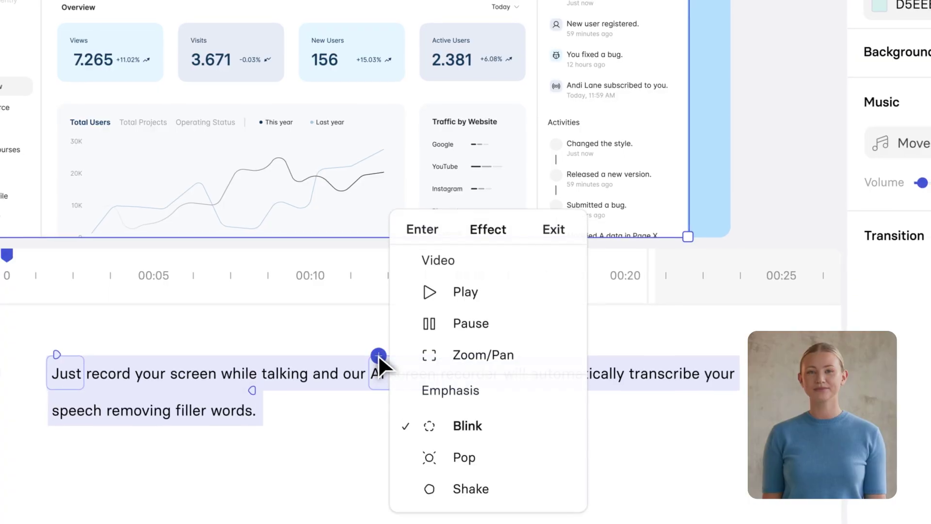
pyautogui.click(468, 350)
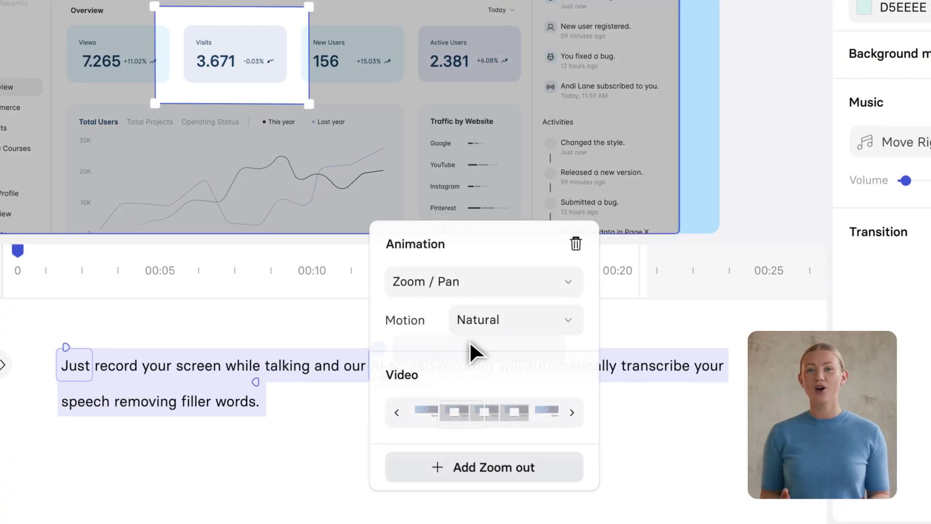
pyautogui.click(558, 458)
pyautogui.click(633, 362)
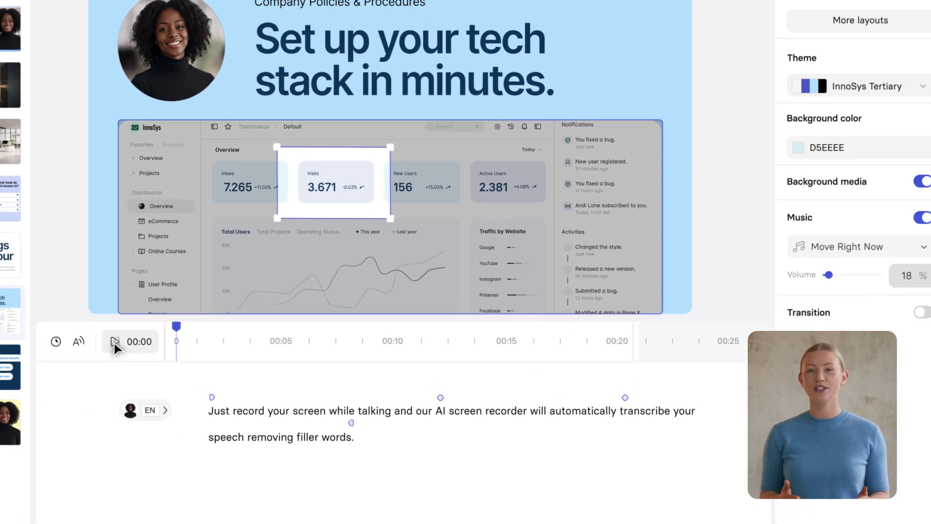
pyautogui.click(114, 341)
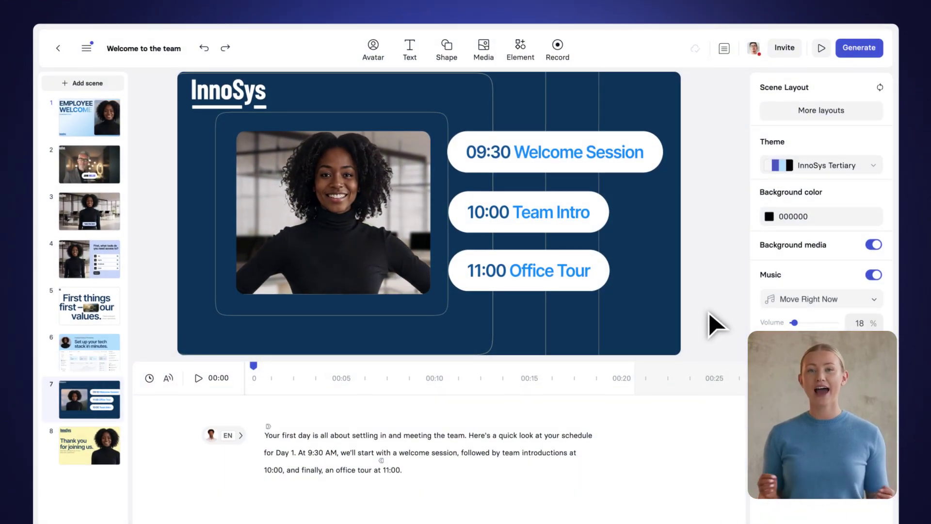
# Review the schedule items' three entrance animations and set a Direct cut scene transition.
pyautogui.click(490, 145)
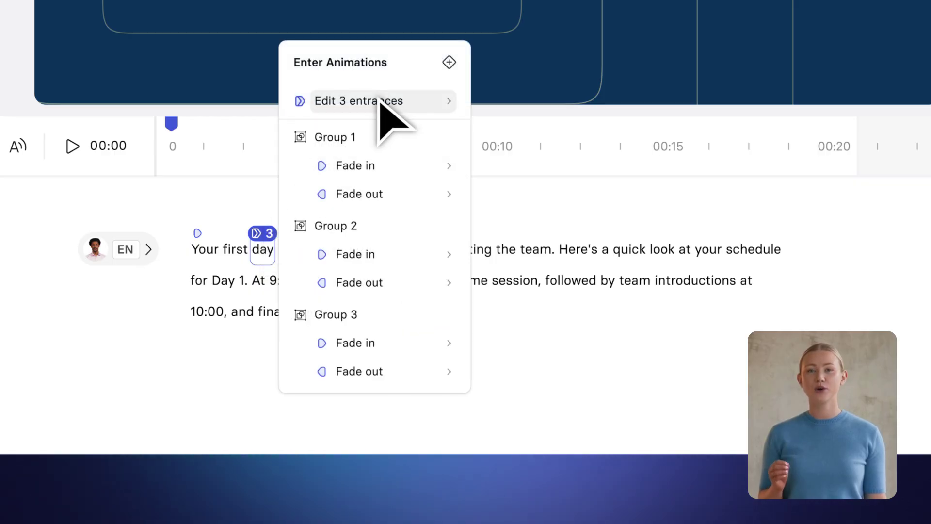
pyautogui.click(384, 97)
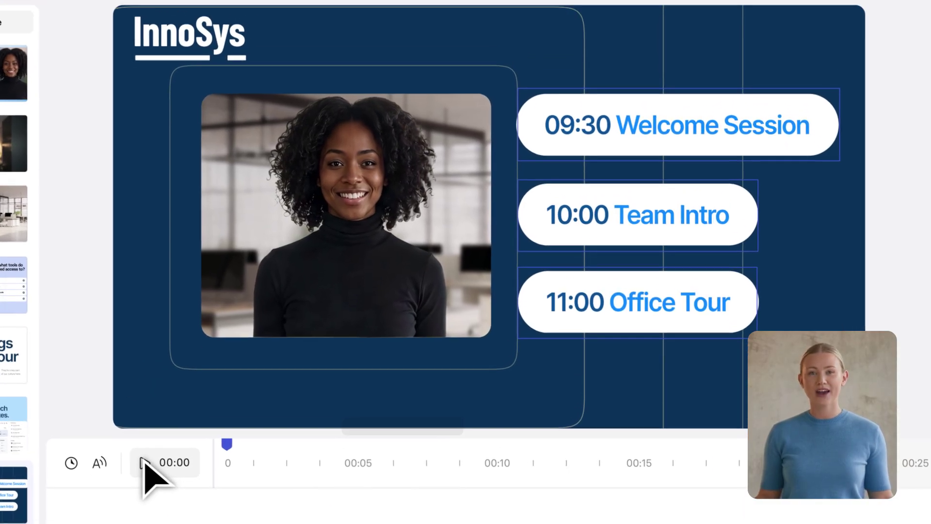
pyautogui.click(170, 371)
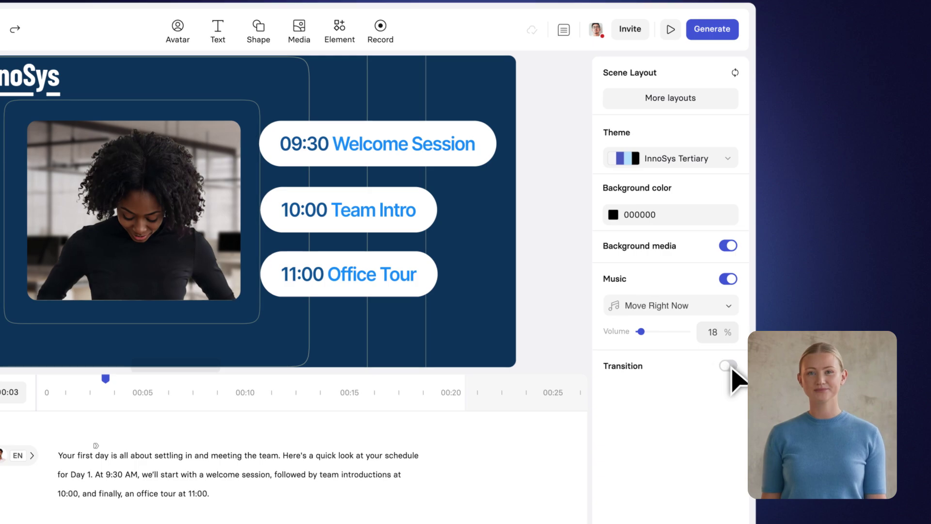
pyautogui.click(727, 366)
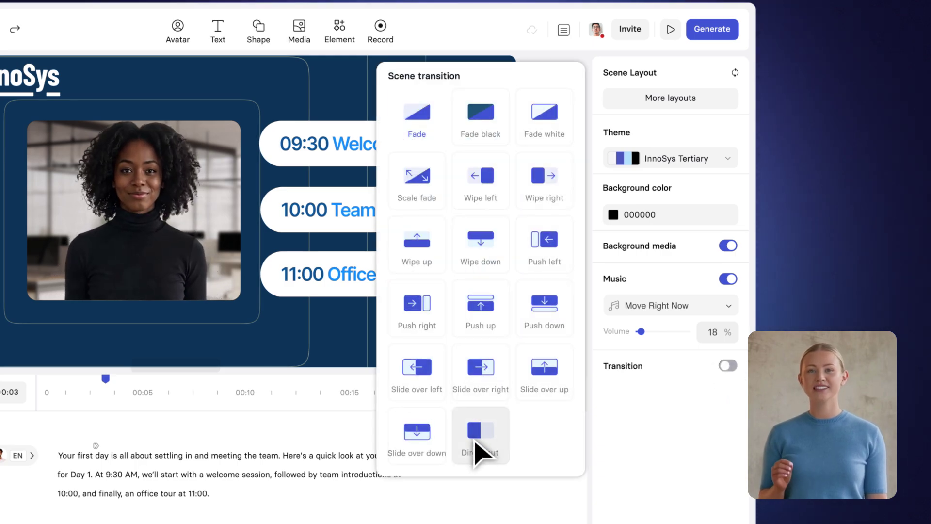
pyautogui.click(478, 451)
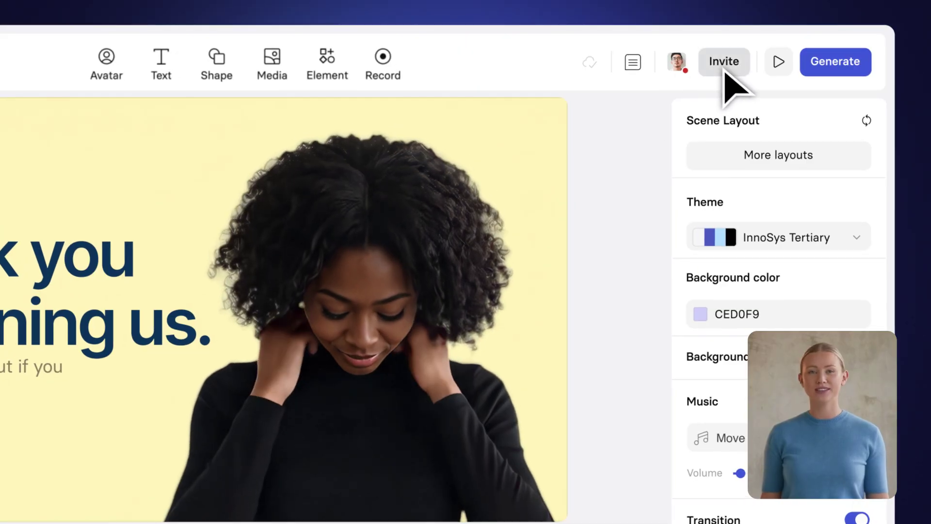
# Invite a suggested colleague to share the video.
pyautogui.click(726, 72)
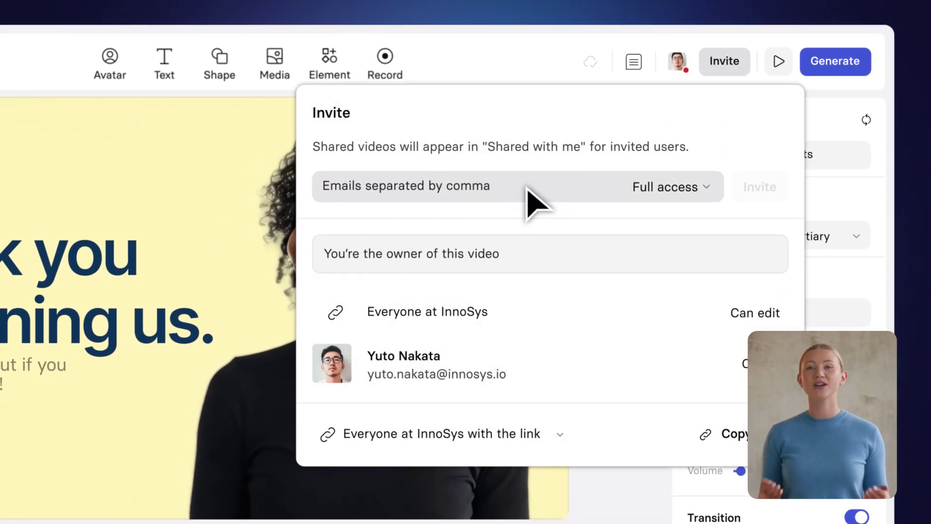
pyautogui.click(632, 251)
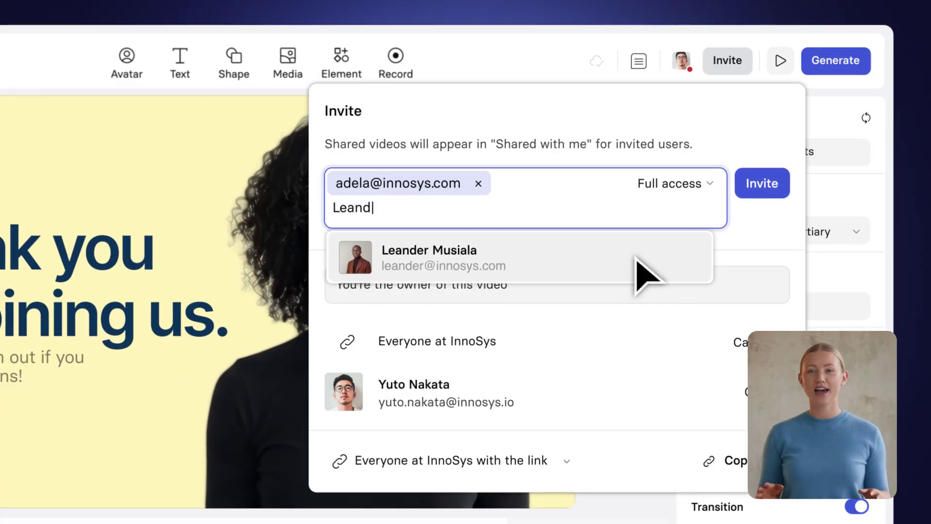
pyautogui.click(752, 189)
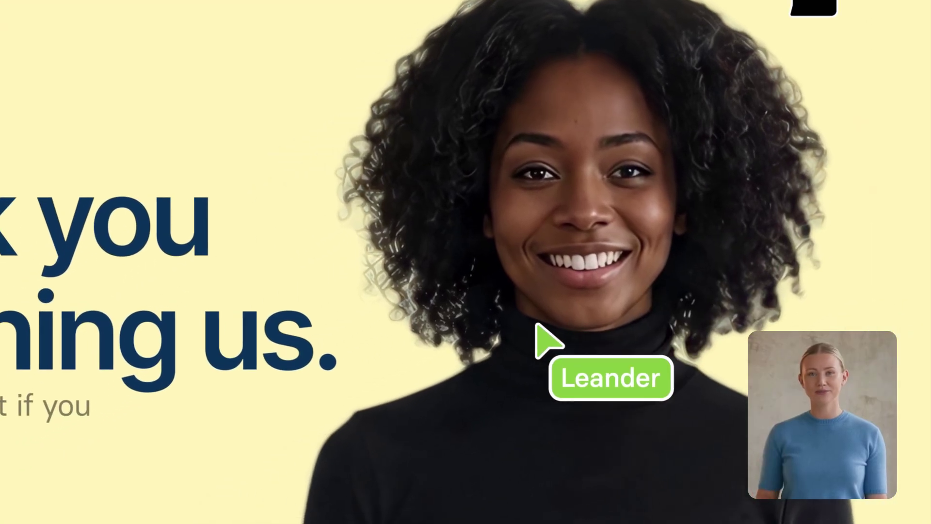
# Pin the comment 'Friendly, engaging tone; well done!' on the avatar and post it.
pyautogui.click(367, 232)
pyautogui.write('Friendly, engaging tone; well done!')
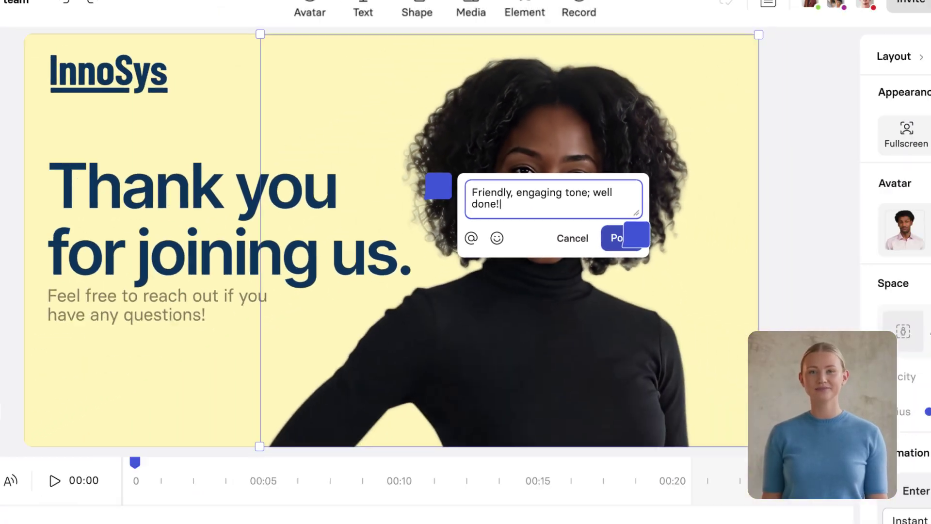
pyautogui.click(630, 237)
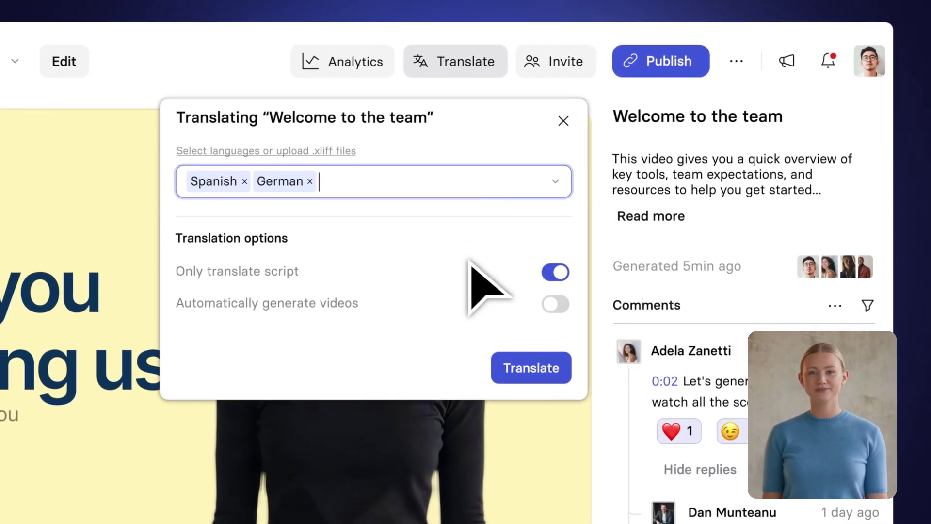
# Add Romanian to the Spanish and German targets and start translating the video.
pyautogui.scroll(-2, 473, 178)
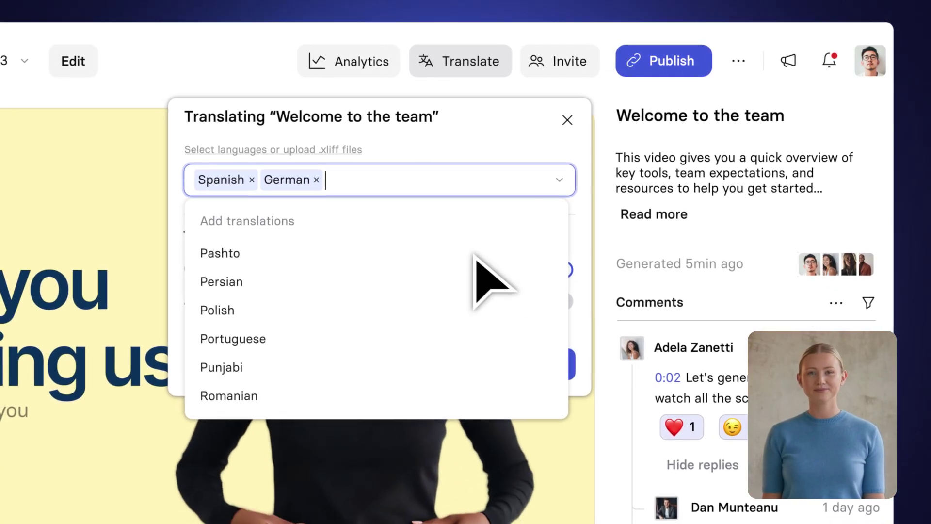
pyautogui.scroll(-3, 475, 271)
pyautogui.click(476, 286)
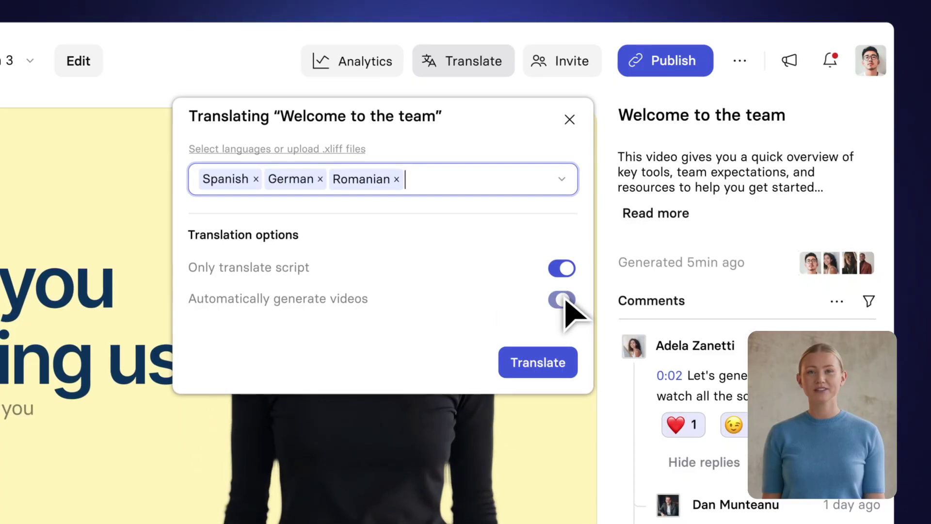
pyautogui.click(538, 362)
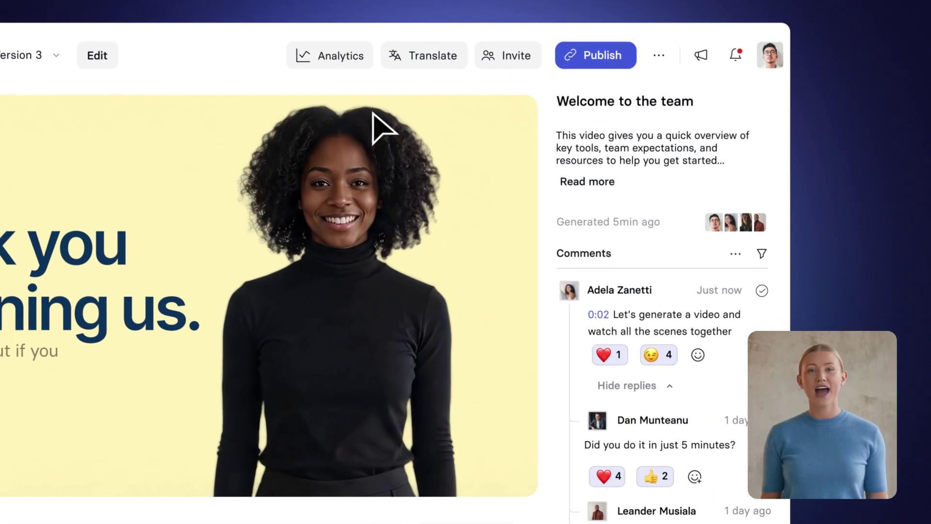
# Publish the video as a shareable link and switch its player to Spanish.
pyautogui.click(592, 61)
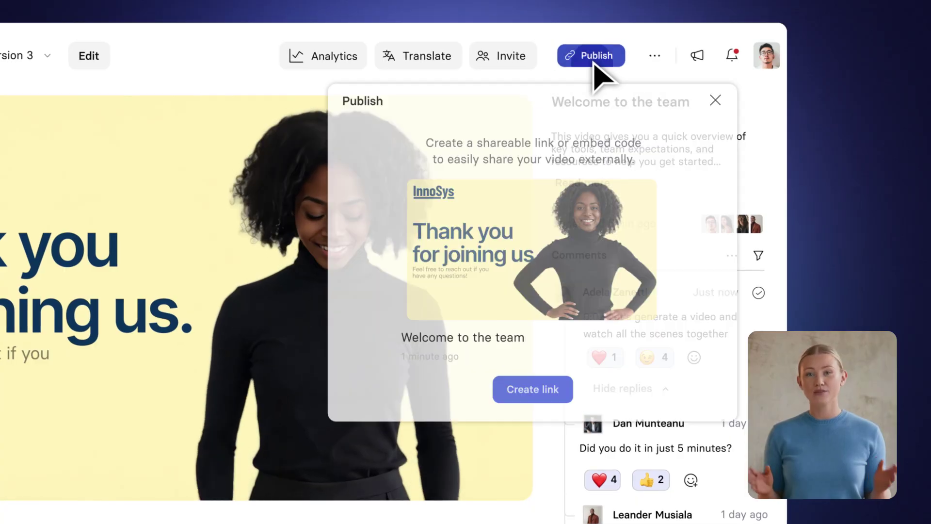
pyautogui.click(533, 401)
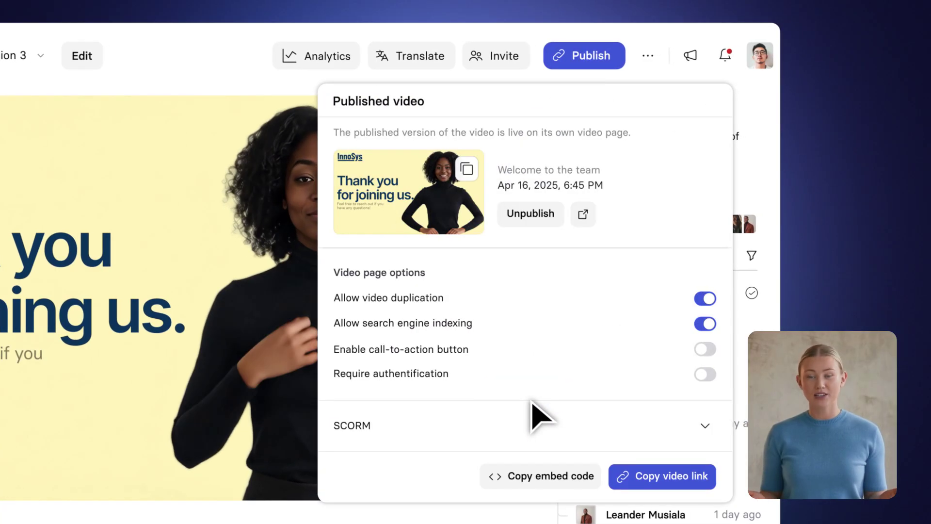
pyautogui.click(661, 477)
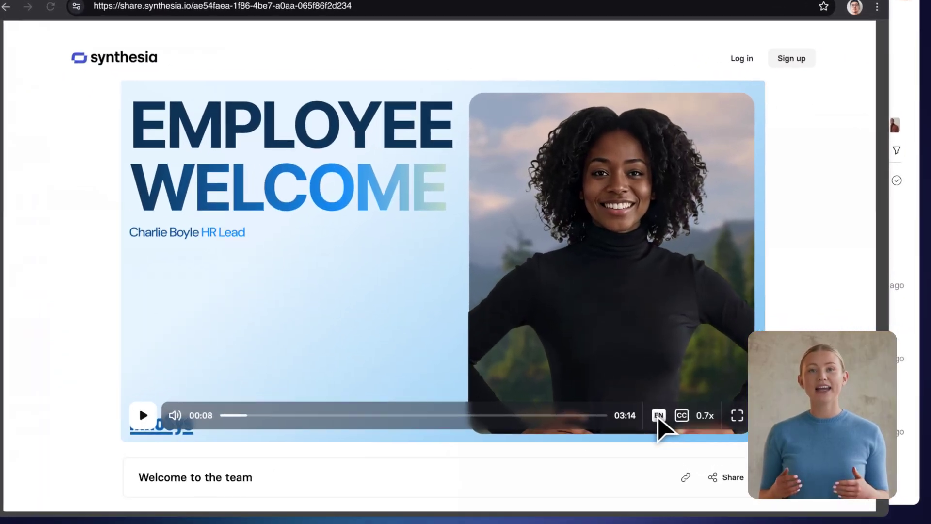
pyautogui.click(653, 408)
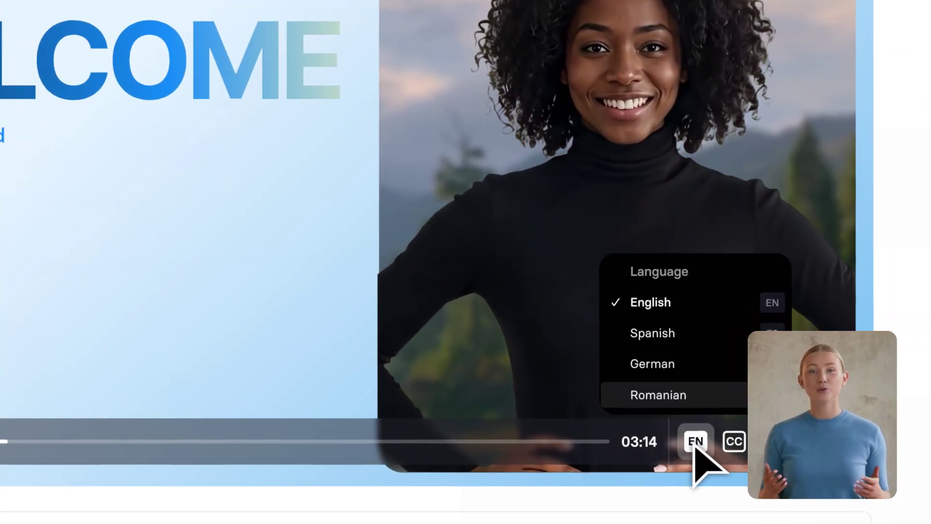
pyautogui.click(697, 326)
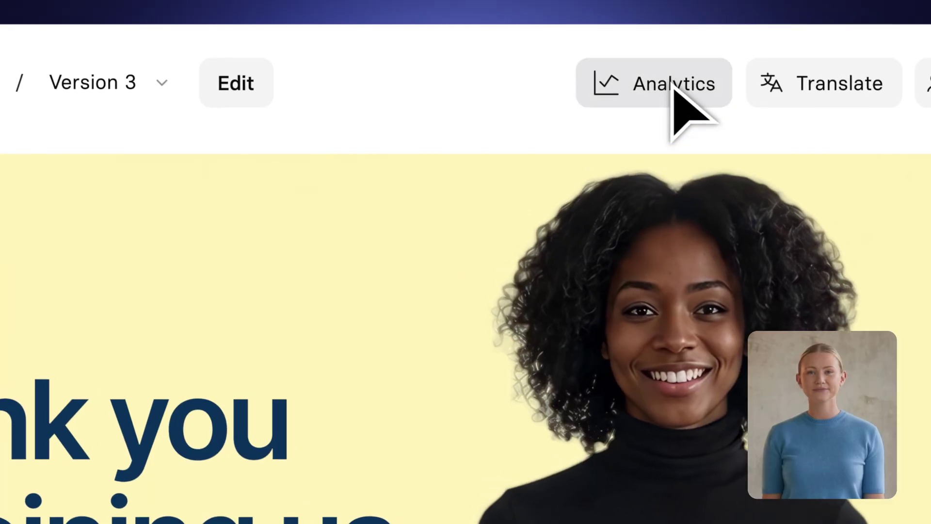
pyautogui.click(674, 83)
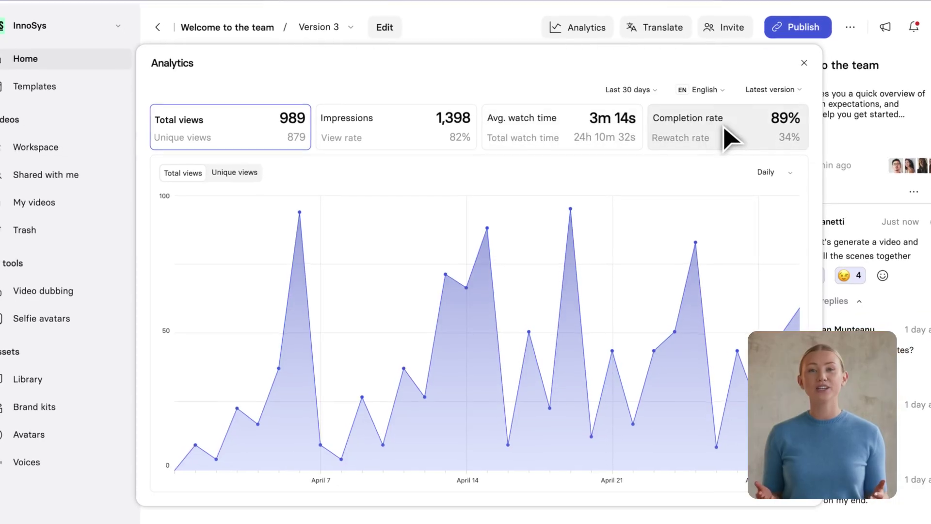
pyautogui.click(732, 137)
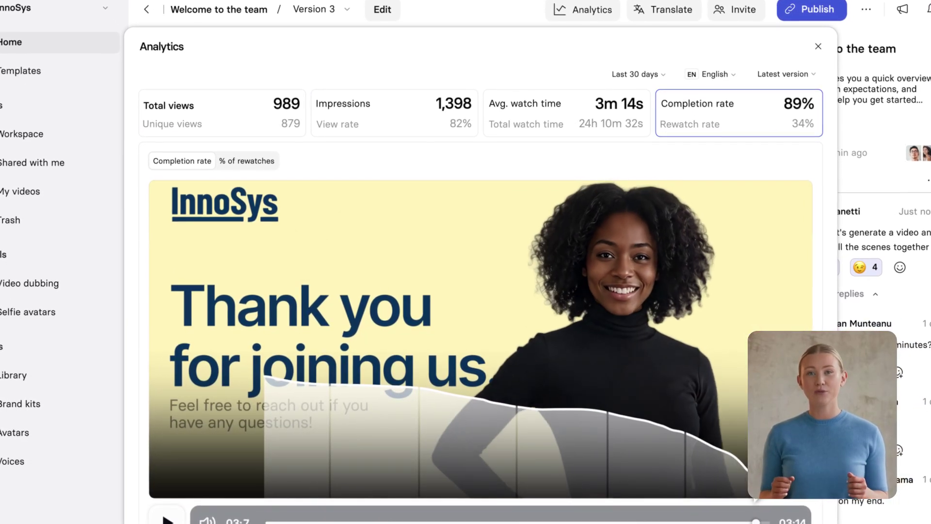
pyautogui.click(818, 44)
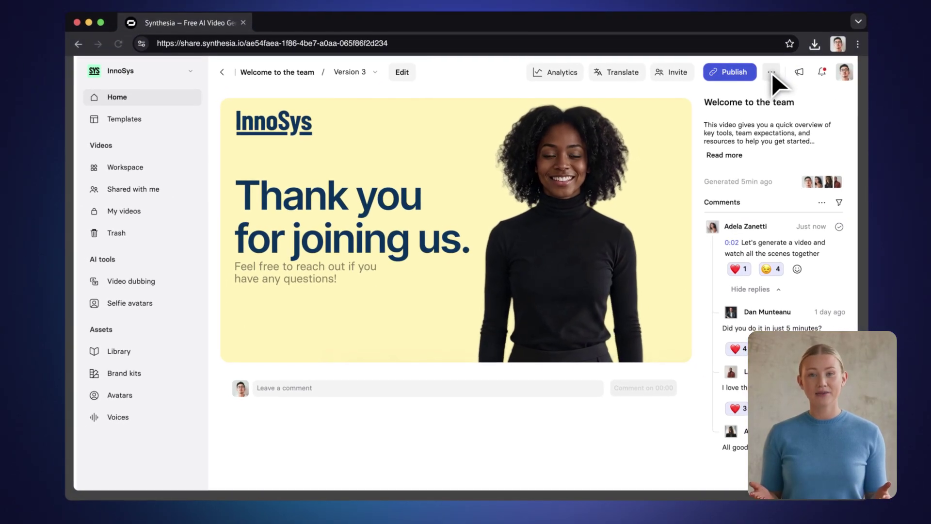